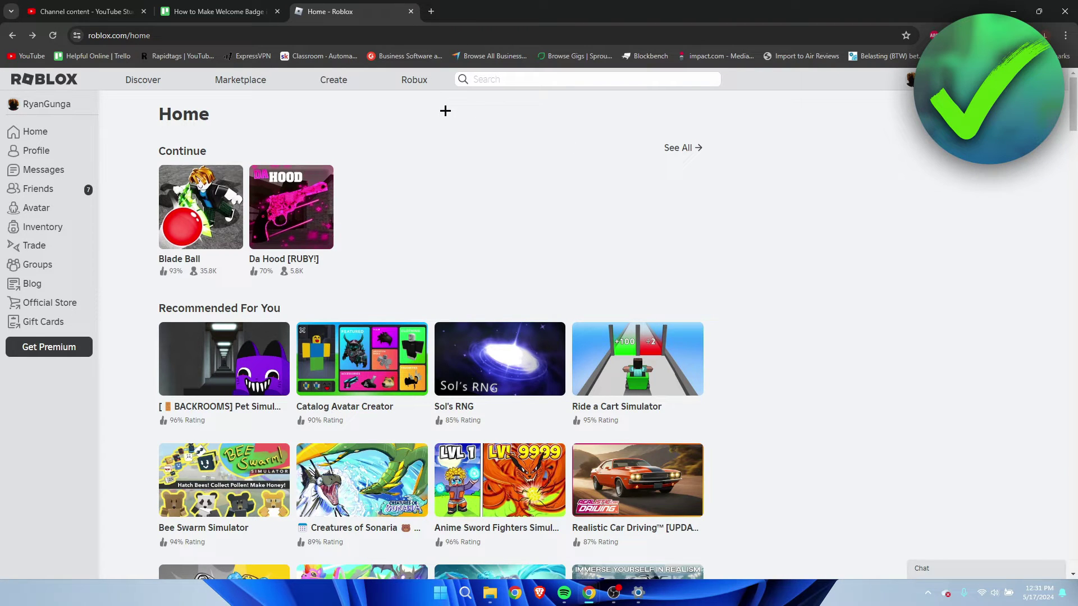
Go to Creator Hub's Creations list and open the options for 'badge test 2'.
{"action": "left_click", "coordinate": [331, 80]}
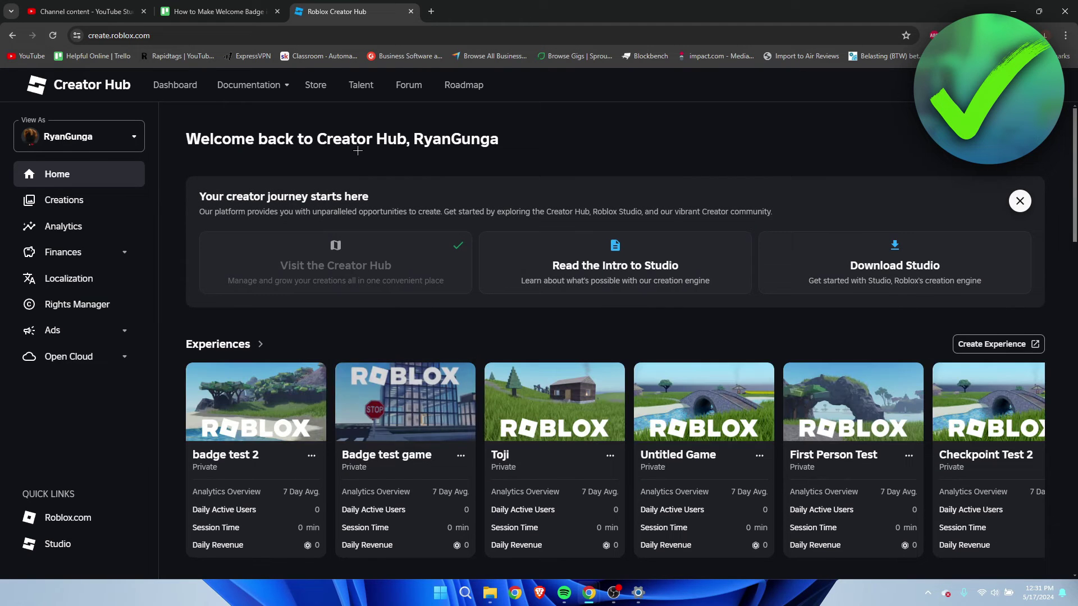
{"action": "left_click", "coordinate": [64, 202]}
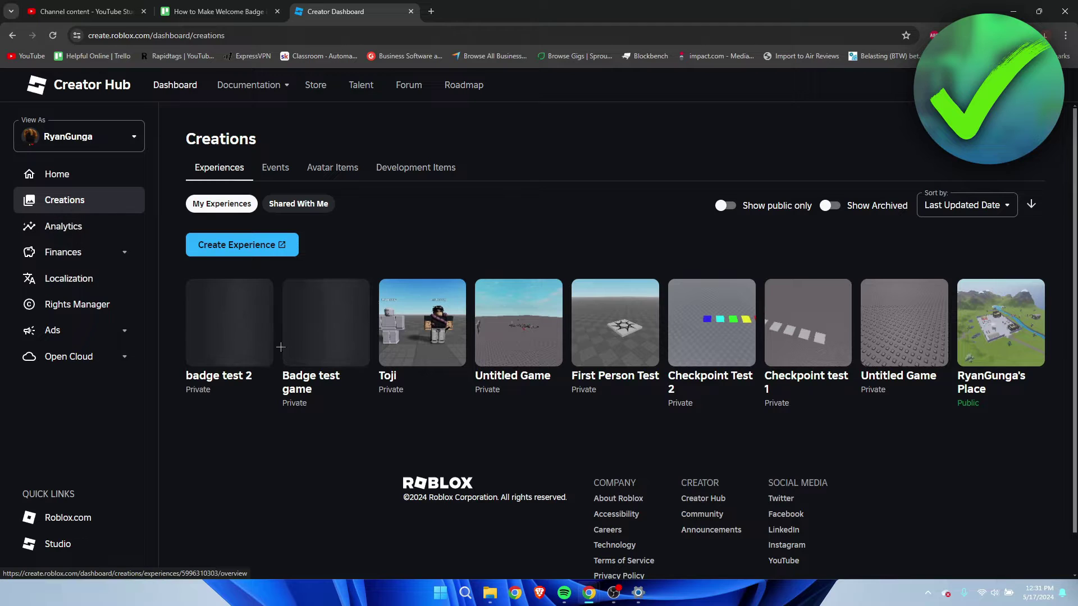
{"action": "mouse_move", "coordinate": [230, 333]}
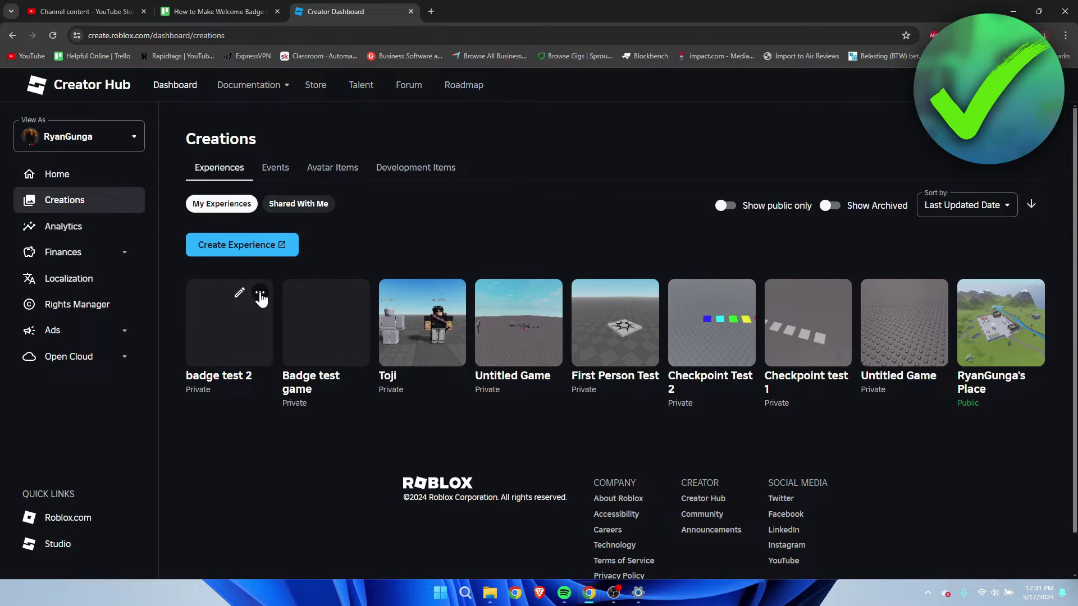
{"action": "left_click", "coordinate": [262, 297]}
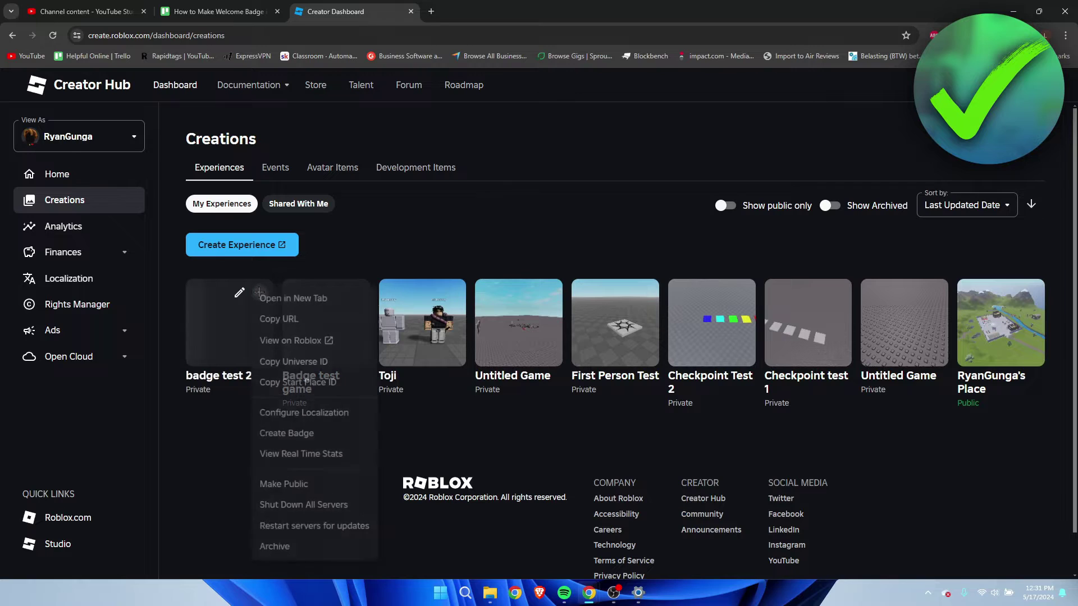
Create 'Welcome Badge' for badge test 2 with the checkmark icon and a welcome description.
{"action": "left_click", "coordinate": [347, 441]}
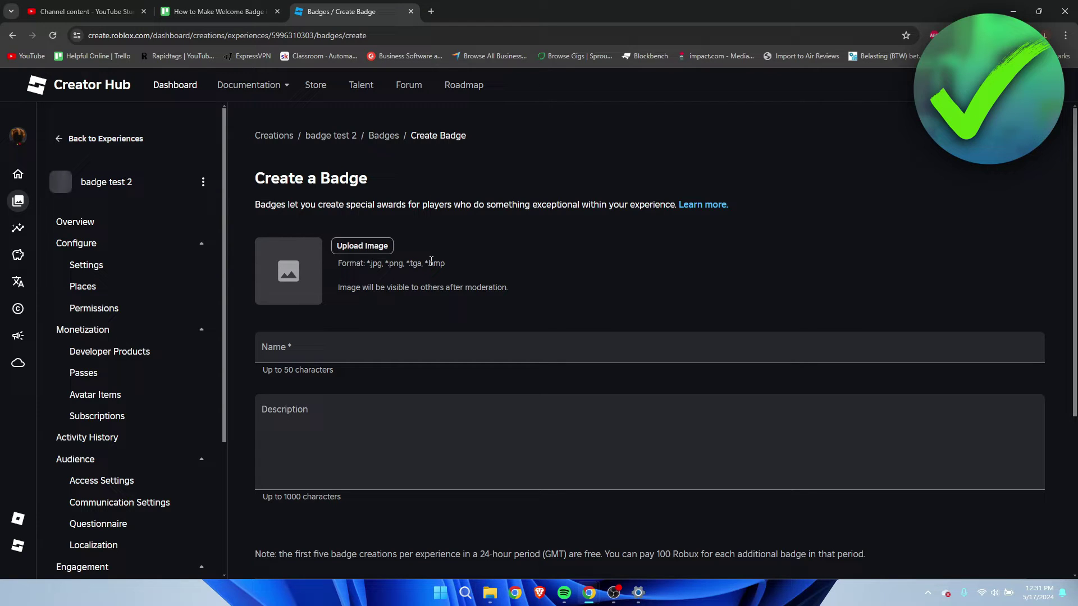
{"action": "left_click", "coordinate": [357, 261]}
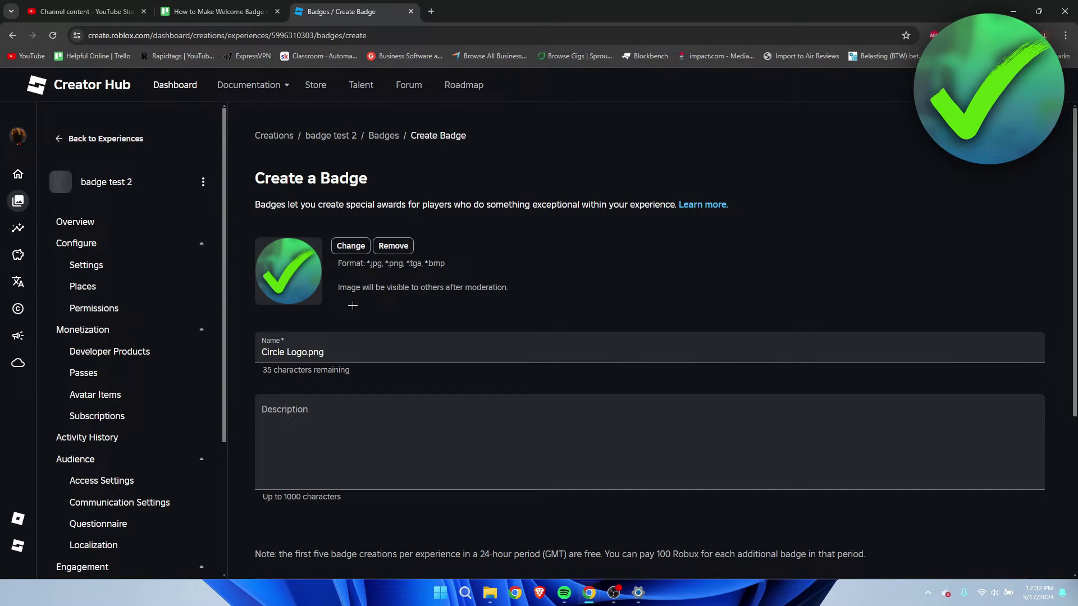
{"action": "left_click_drag", "start_coordinate": [382, 347], "coordinate": [241, 351]}
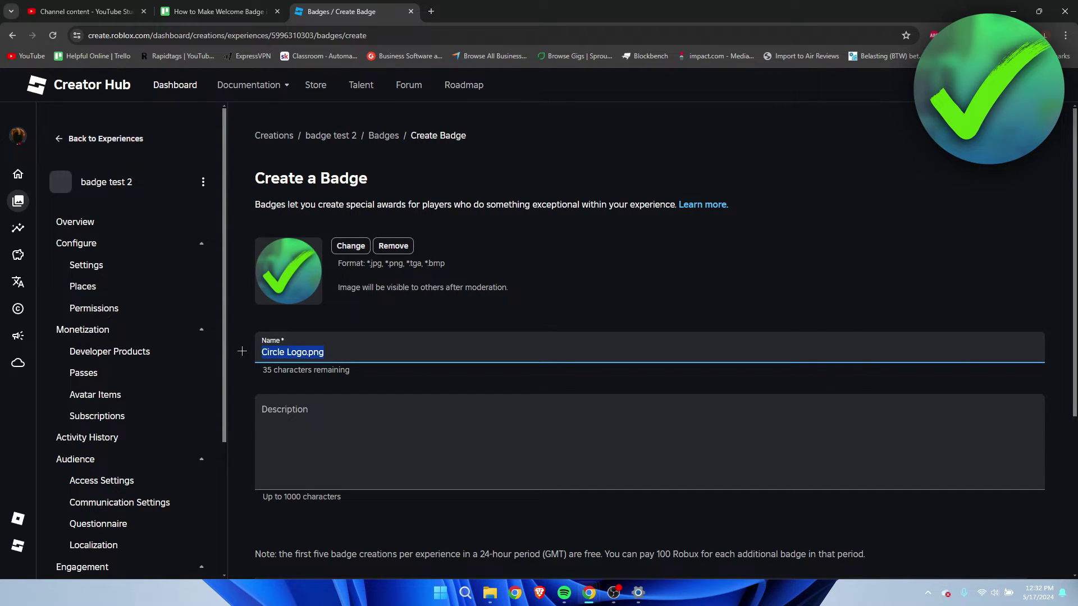
{"action": "type", "text": "Welcome "}
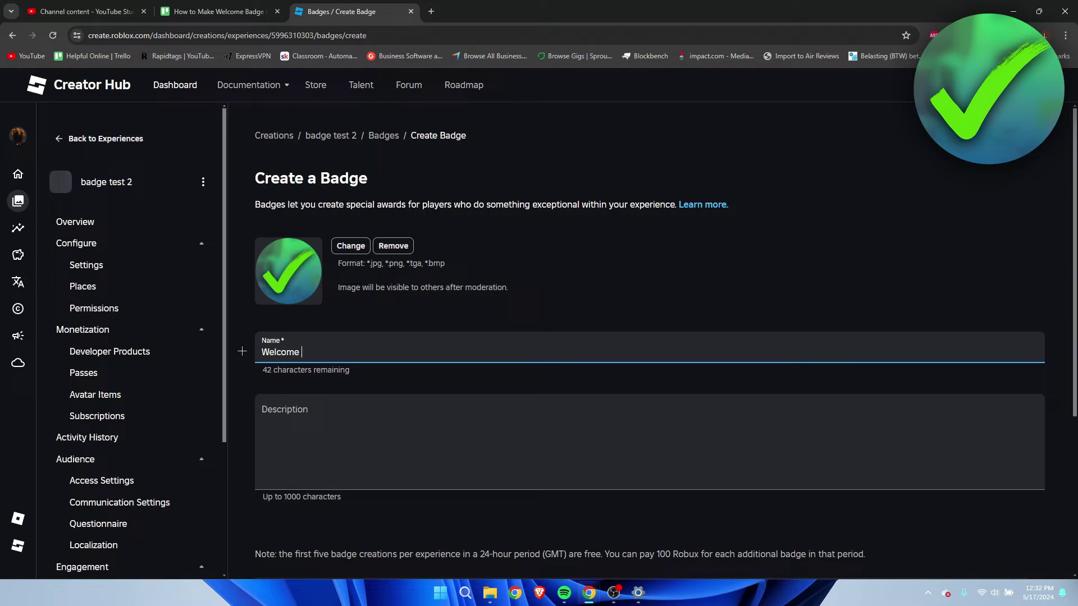
{"action": "type", "text": "Badge"}
{"action": "left_click", "coordinate": [640, 474]}
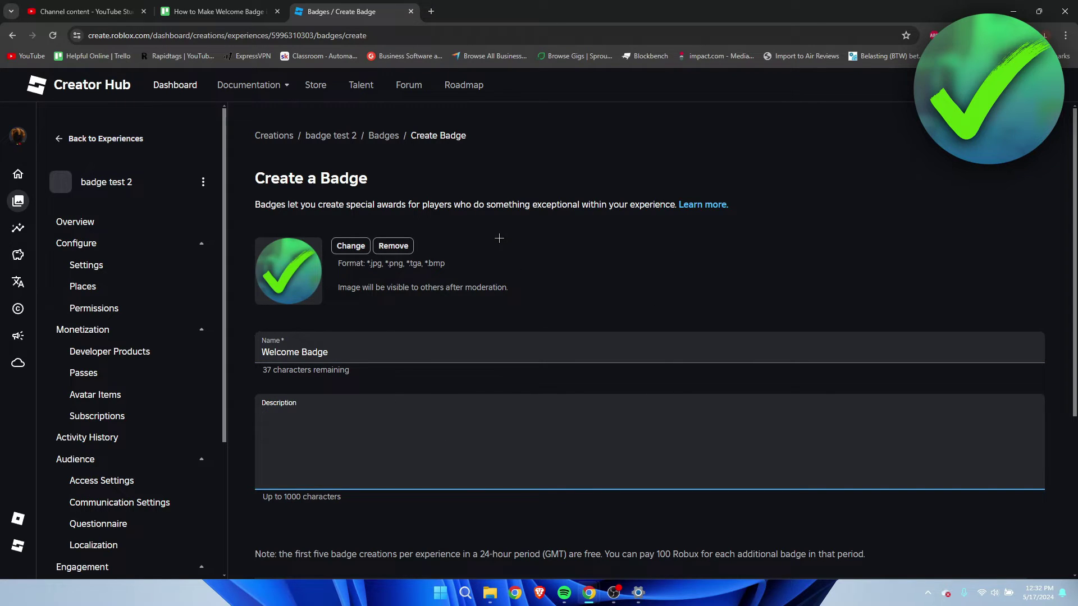
{"action": "type", "text": "Welcome to my game! I hope you will enjoy it and play for as long as possible :D"}
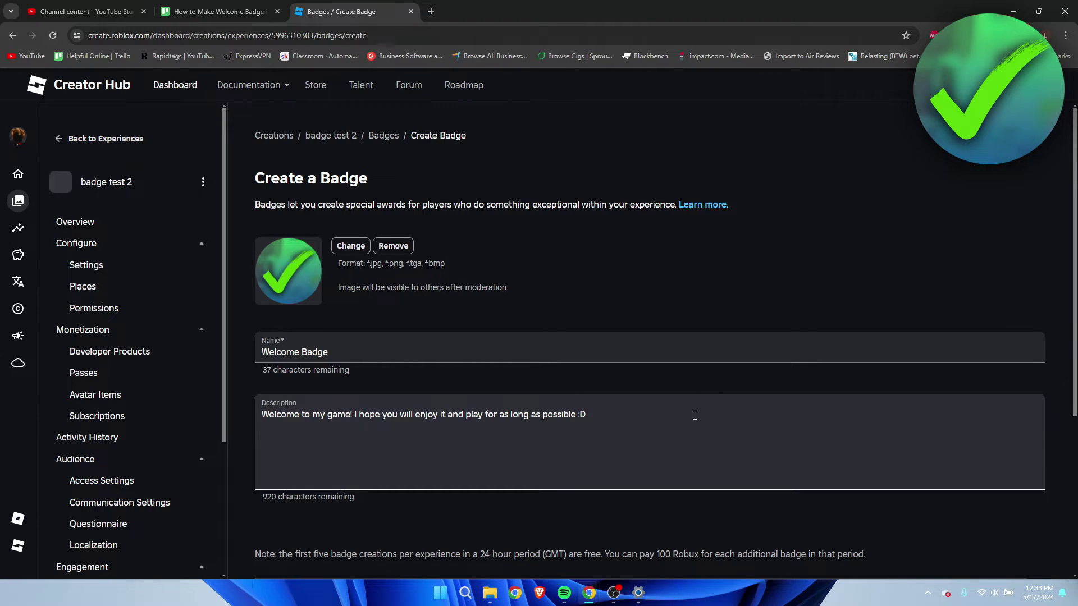
{"action": "scroll", "coordinate": [624, 415], "scroll_direction": "down", "scroll_amount": 2}
{"action": "scroll", "coordinate": [556, 414], "scroll_direction": "down", "scroll_amount": 1}
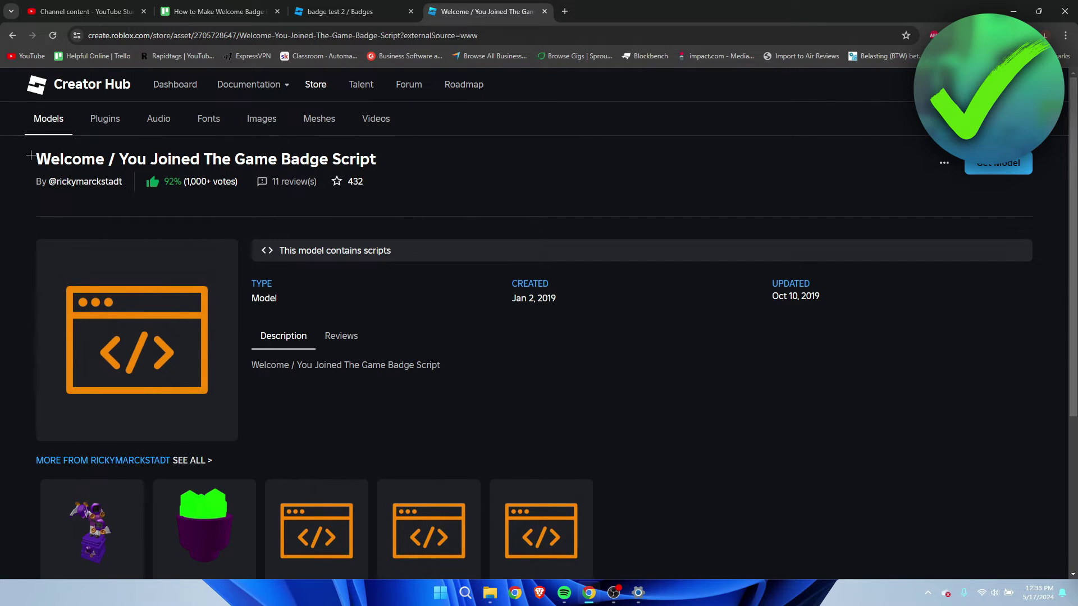
Get the 'Welcome / You Joined The Game Badge Script' model from its store page.
{"action": "left_click_drag", "start_coordinate": [30, 157], "coordinate": [437, 166]}
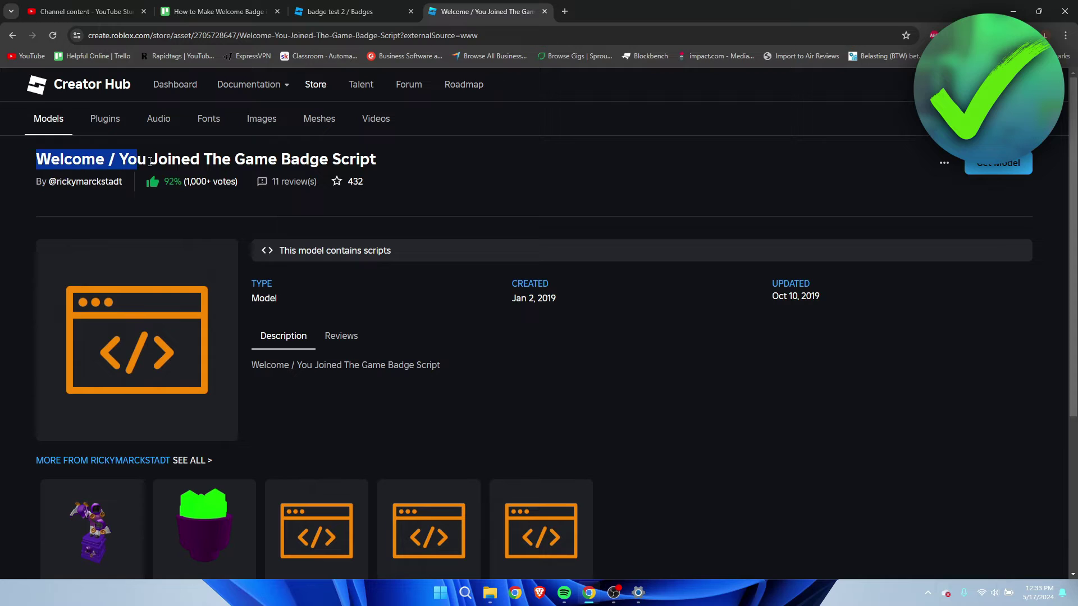
{"action": "left_click", "coordinate": [437, 166]}
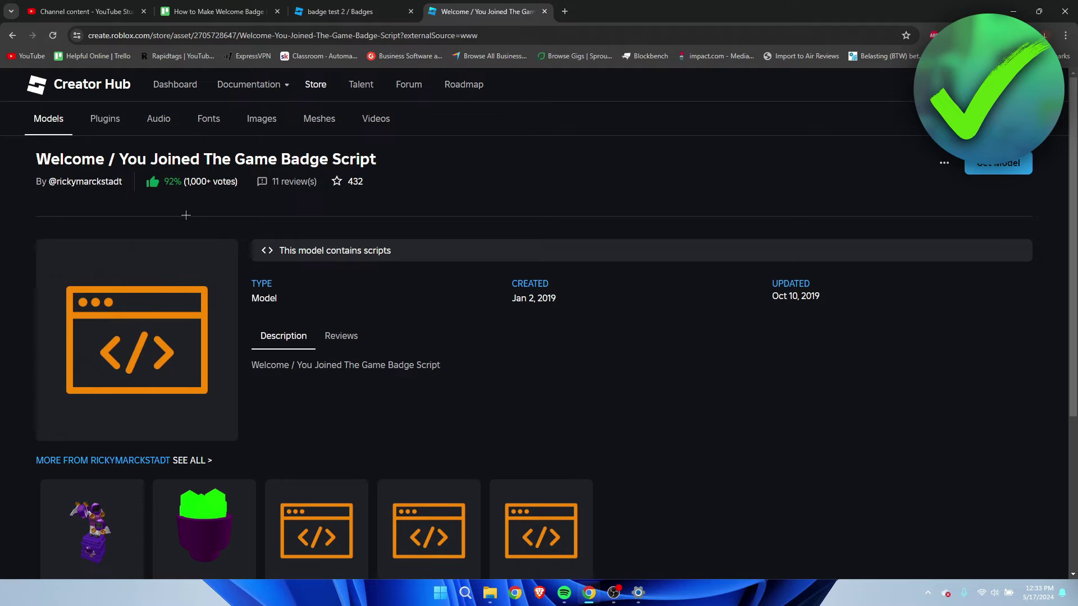
{"action": "left_click_drag", "start_coordinate": [209, 180], "coordinate": [186, 179]}
{"action": "left_click", "coordinate": [365, 187]}
{"action": "left_click", "coordinate": [1004, 171]}
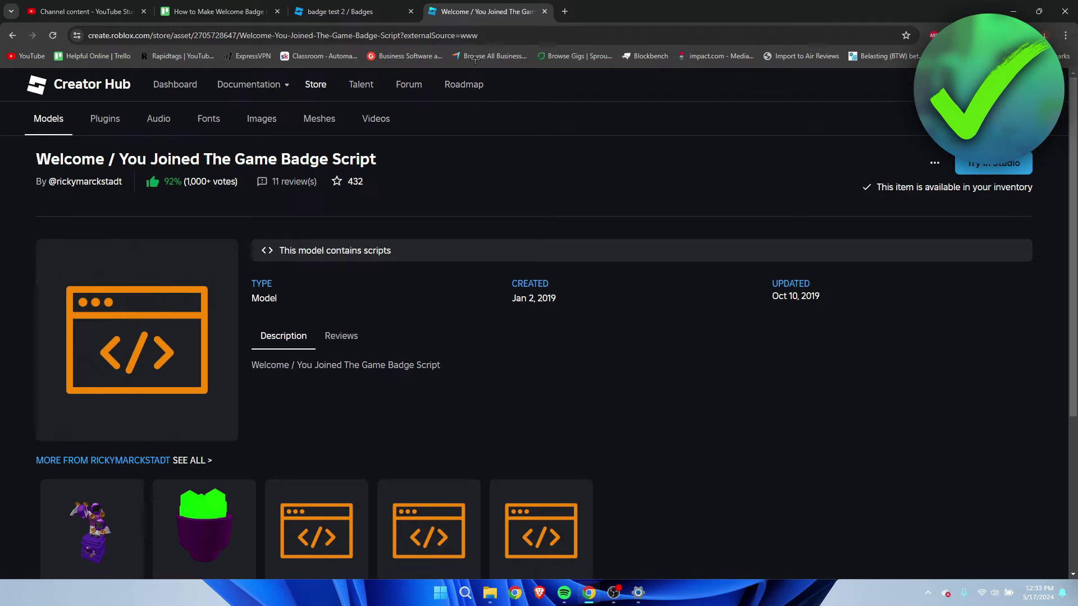
{"action": "left_click", "coordinate": [353, 11]}
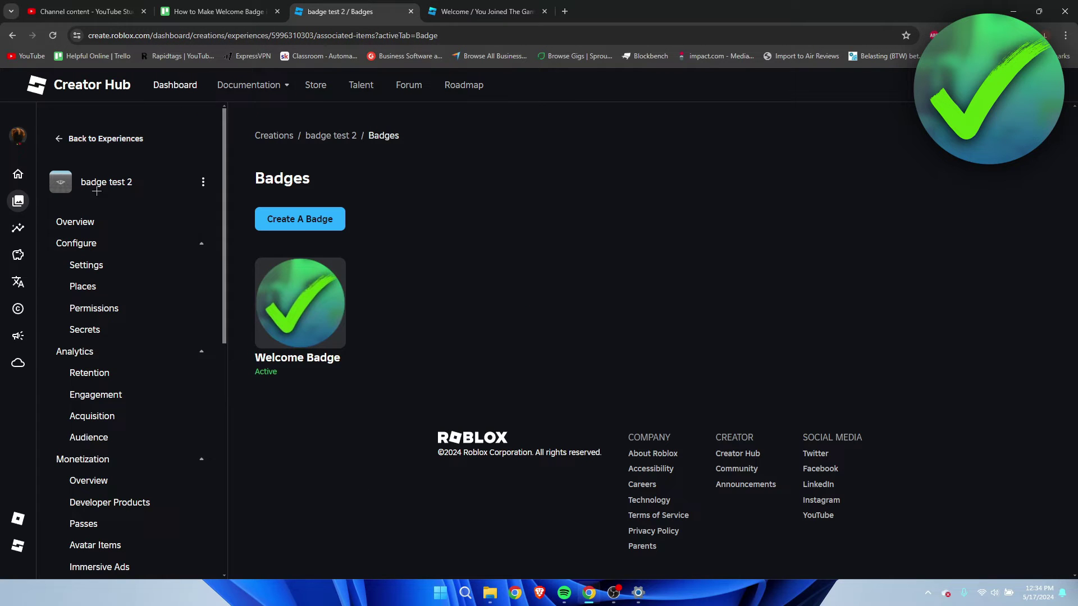
Go back to Experiences and launch 'badge test 2' in Roblox Studio.
{"action": "left_click", "coordinate": [65, 139]}
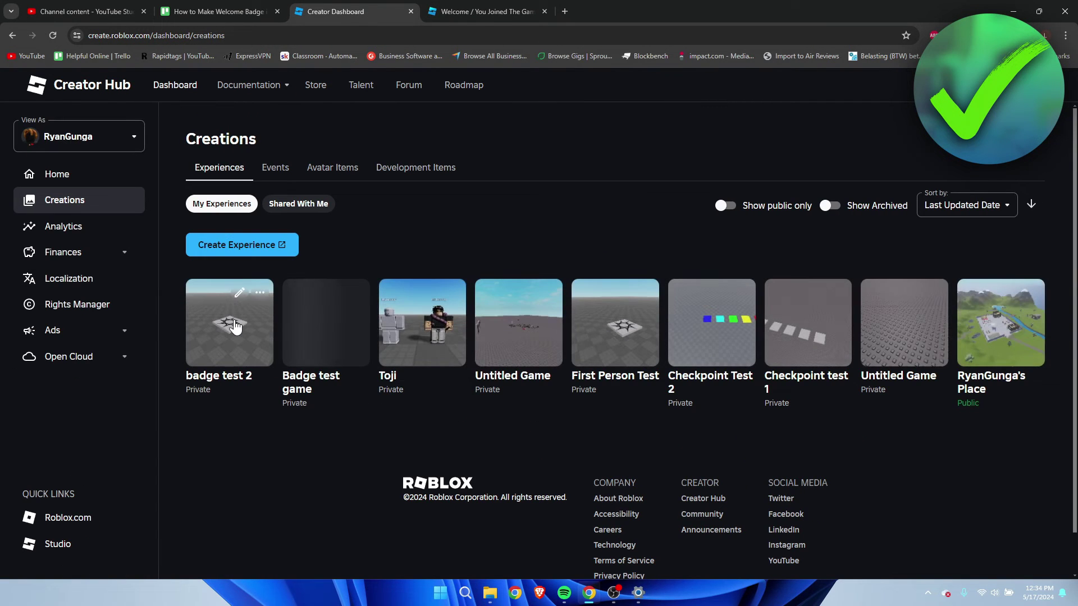
{"action": "left_click", "coordinate": [222, 326]}
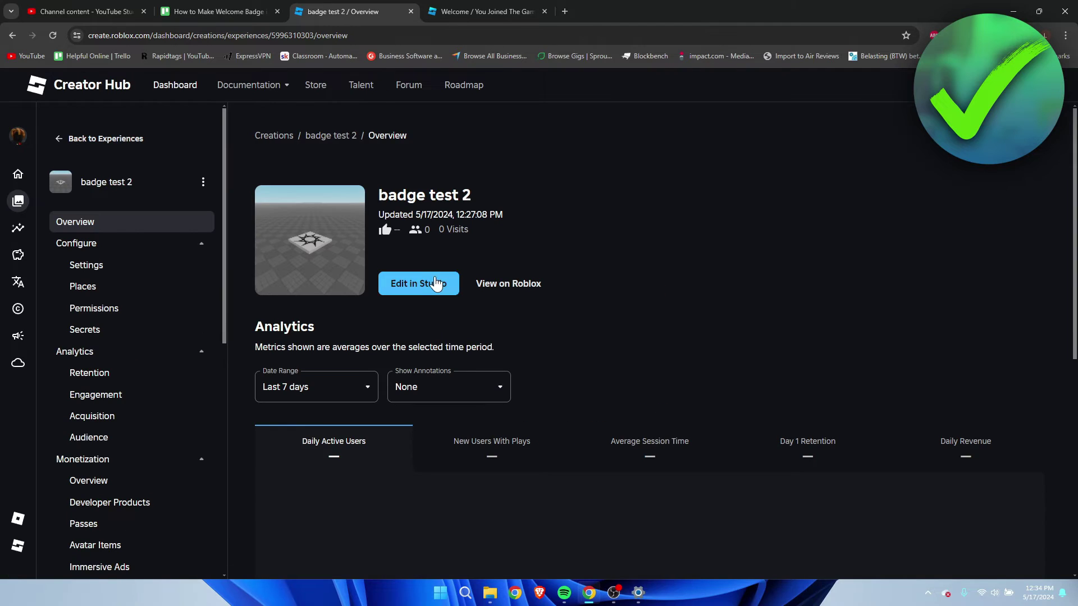
{"action": "left_click", "coordinate": [427, 285]}
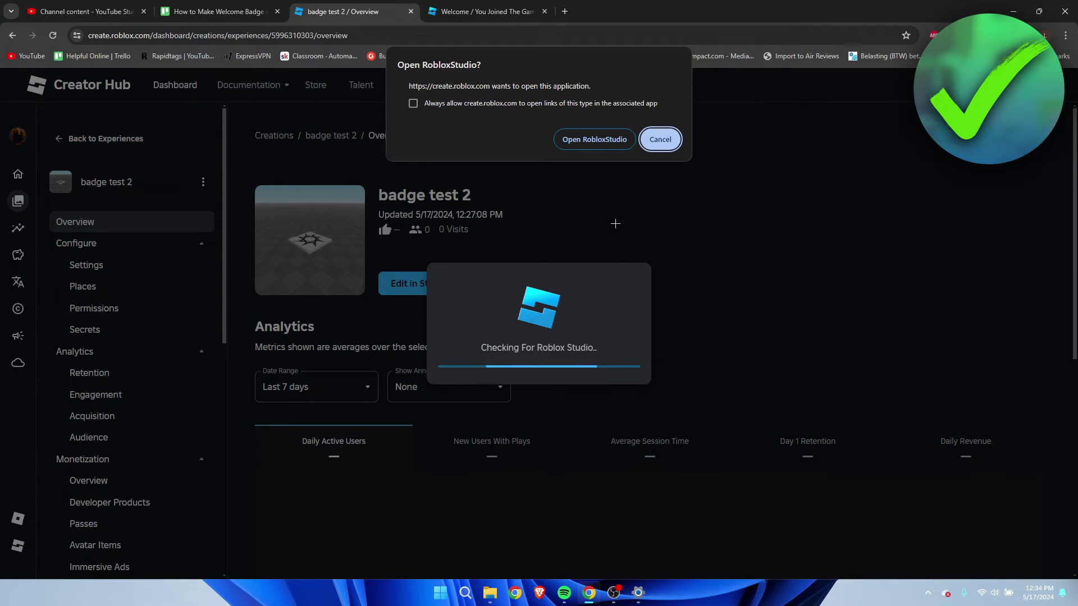
{"action": "left_click", "coordinate": [595, 139]}
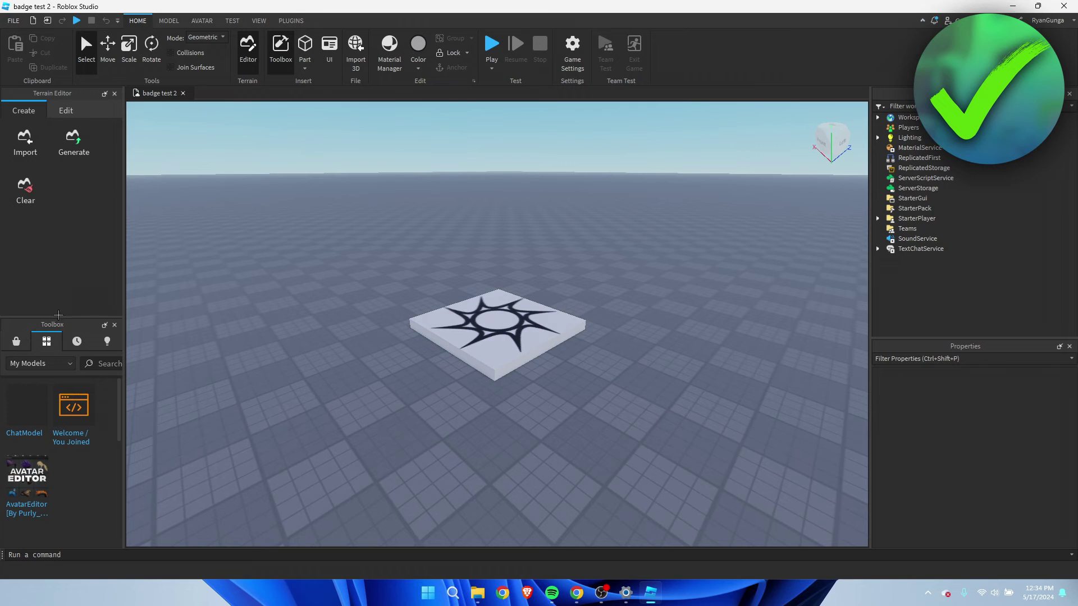
Insert the Welcome / You Joined badge script model from the Toolbox Inventory, accepting its scripts.
{"action": "left_click", "coordinate": [17, 340]}
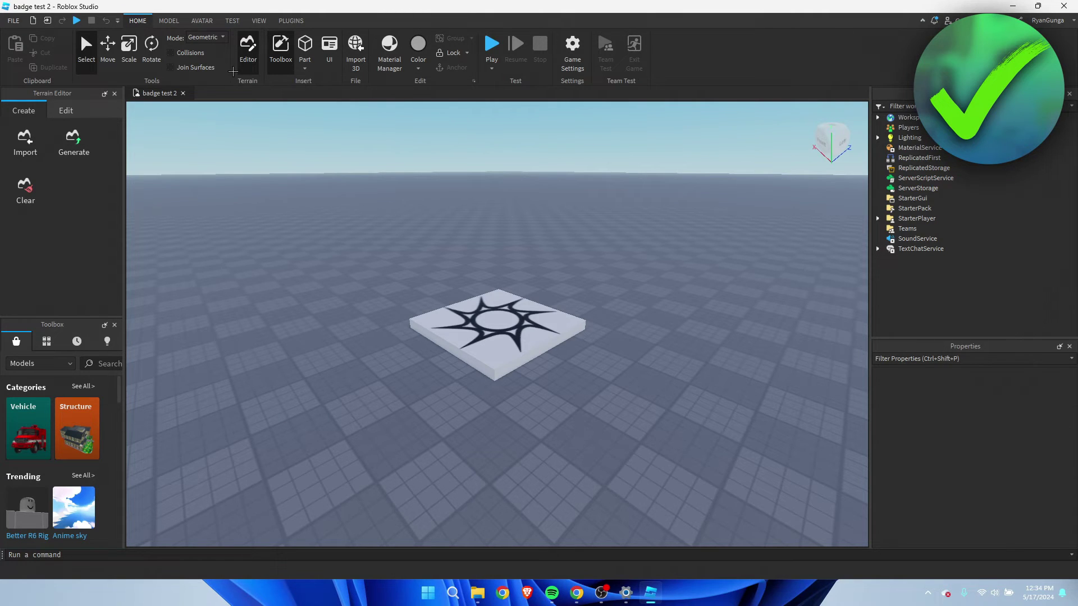
{"action": "left_click", "coordinate": [261, 19]}
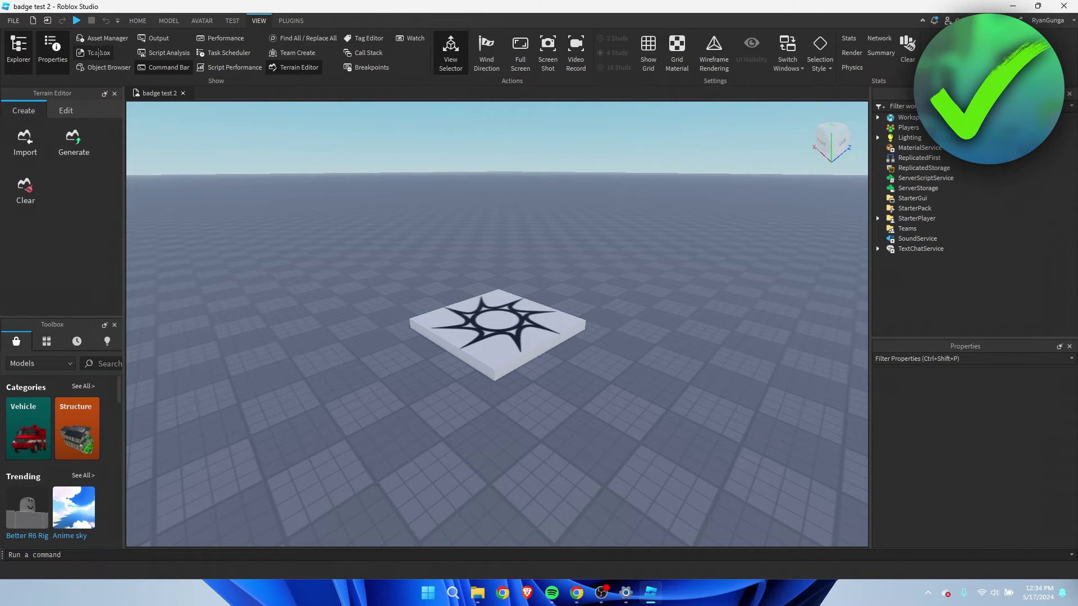
{"action": "left_click", "coordinate": [98, 52]}
{"action": "left_click", "coordinate": [49, 341]}
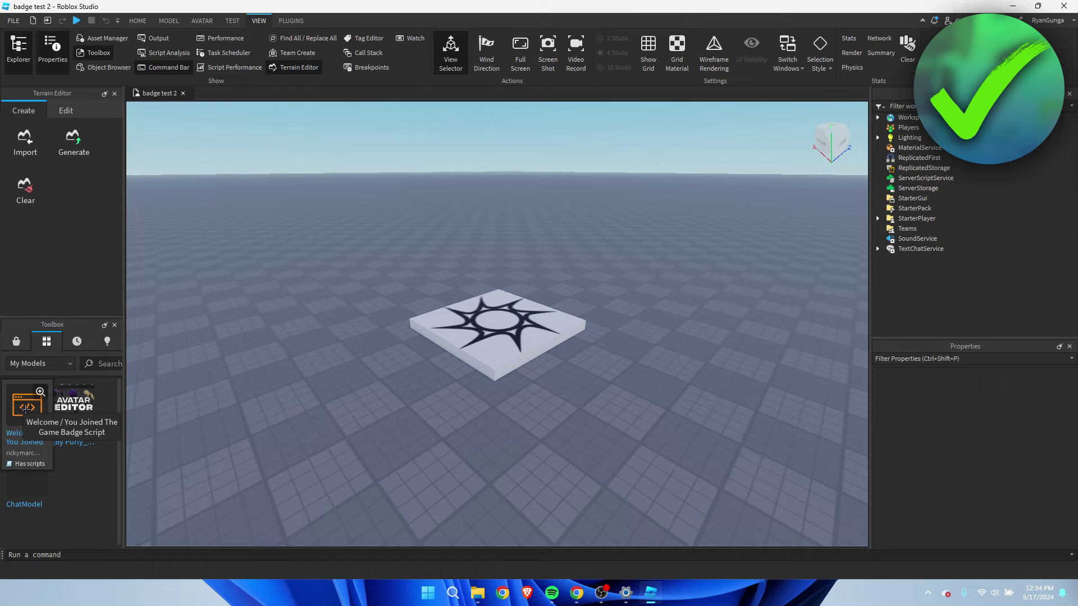
{"action": "left_click", "coordinate": [26, 410]}
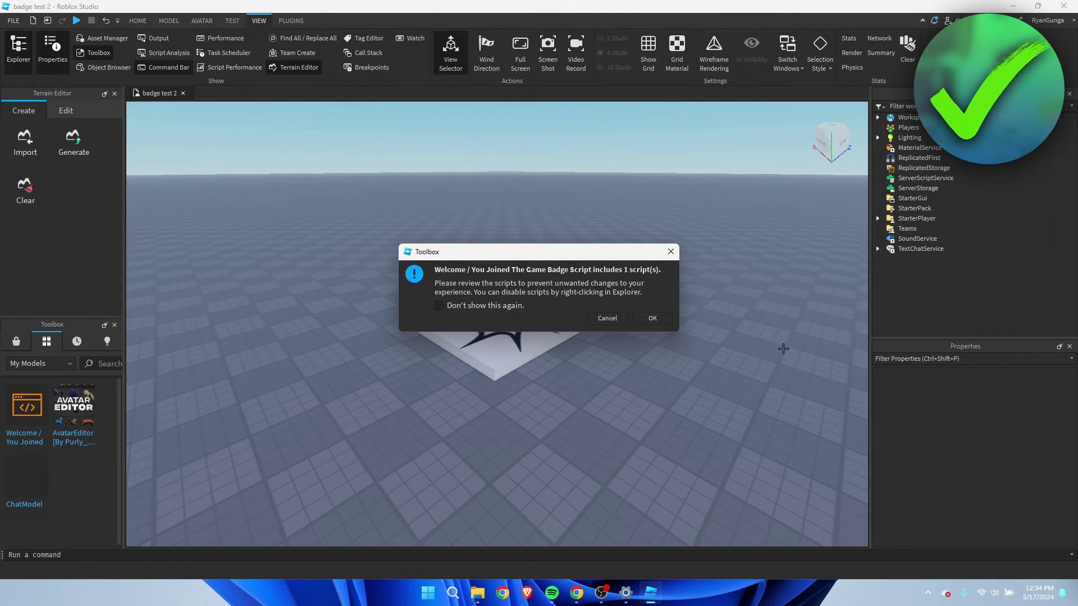
{"action": "left_click", "coordinate": [653, 318]}
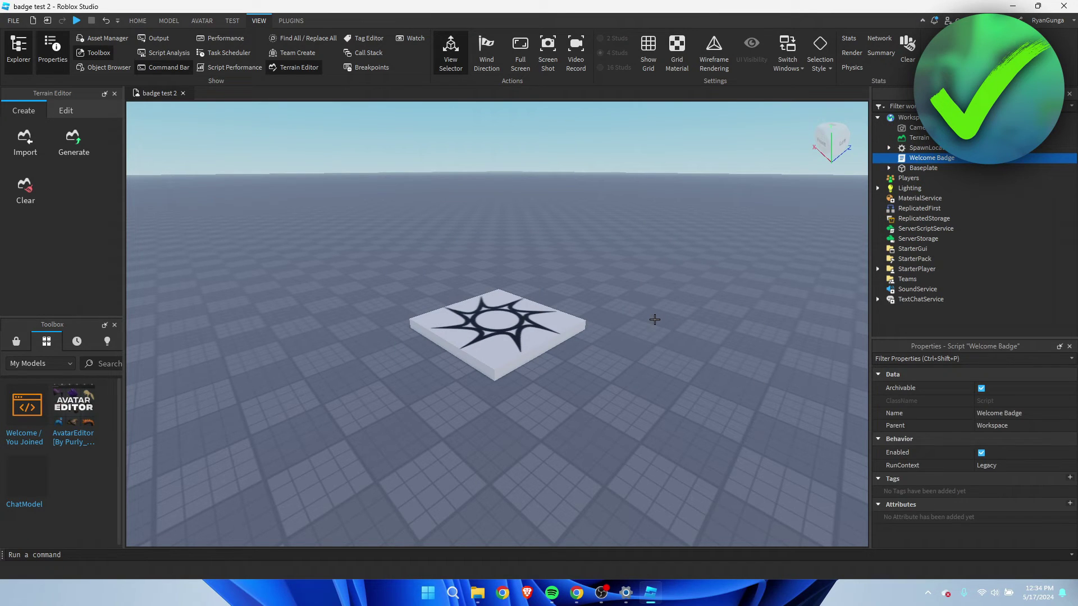
Open the Welcome Badge script, accept Code Assist terms, and select the line-2 badge ID.
{"action": "double_click", "coordinate": [924, 158]}
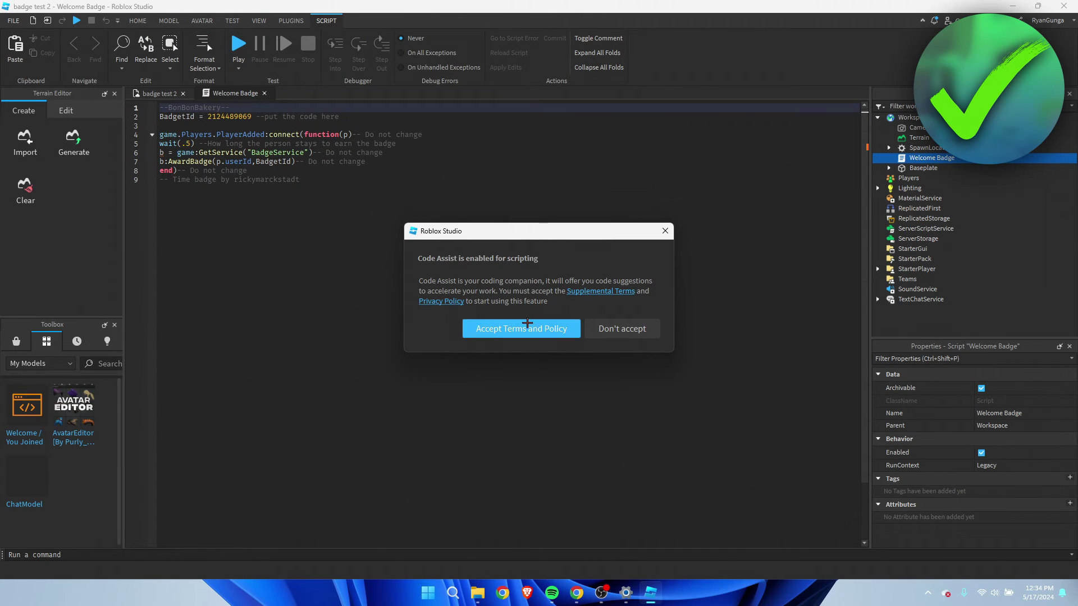
{"action": "left_click", "coordinate": [524, 327]}
{"action": "left_click", "coordinate": [540, 328]}
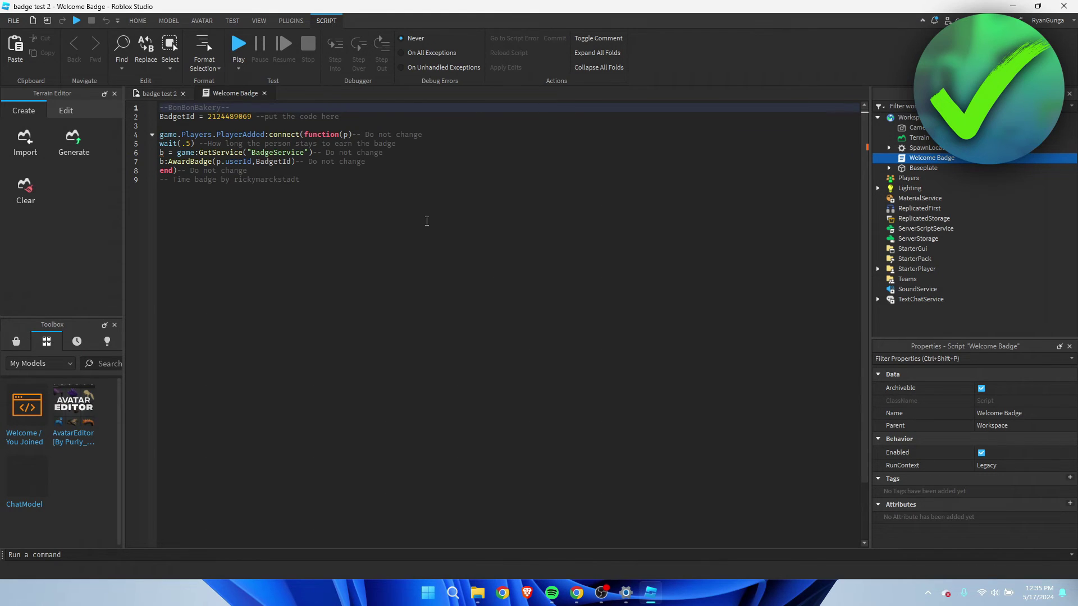
{"action": "left_click_drag", "start_coordinate": [251, 116], "coordinate": [208, 116]}
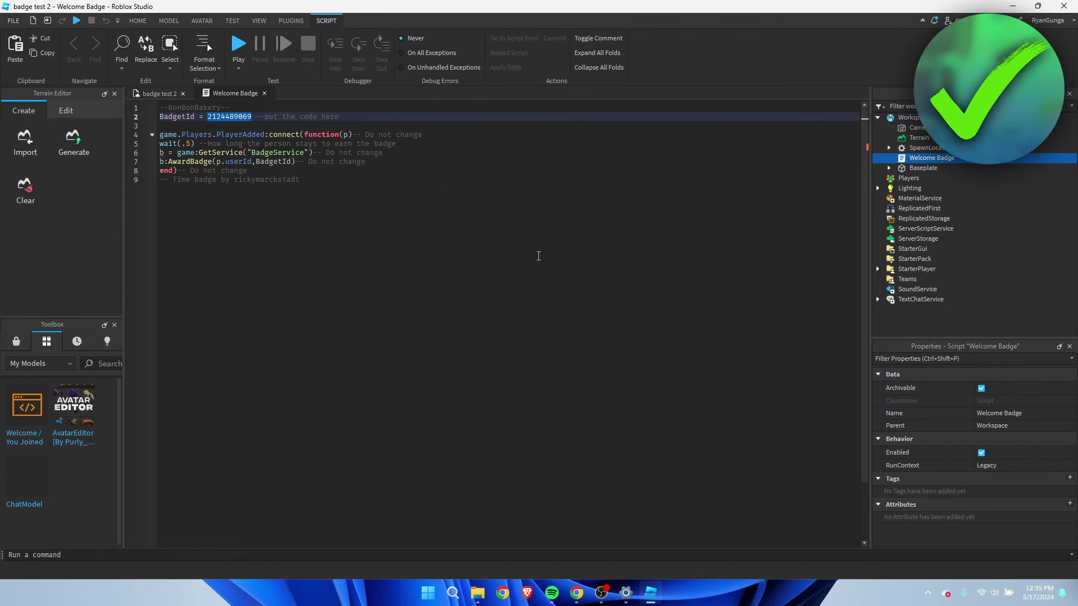
Copy the Welcome Badge's asset ID from badge test 2's Badges page.
{"action": "left_click", "coordinate": [577, 592]}
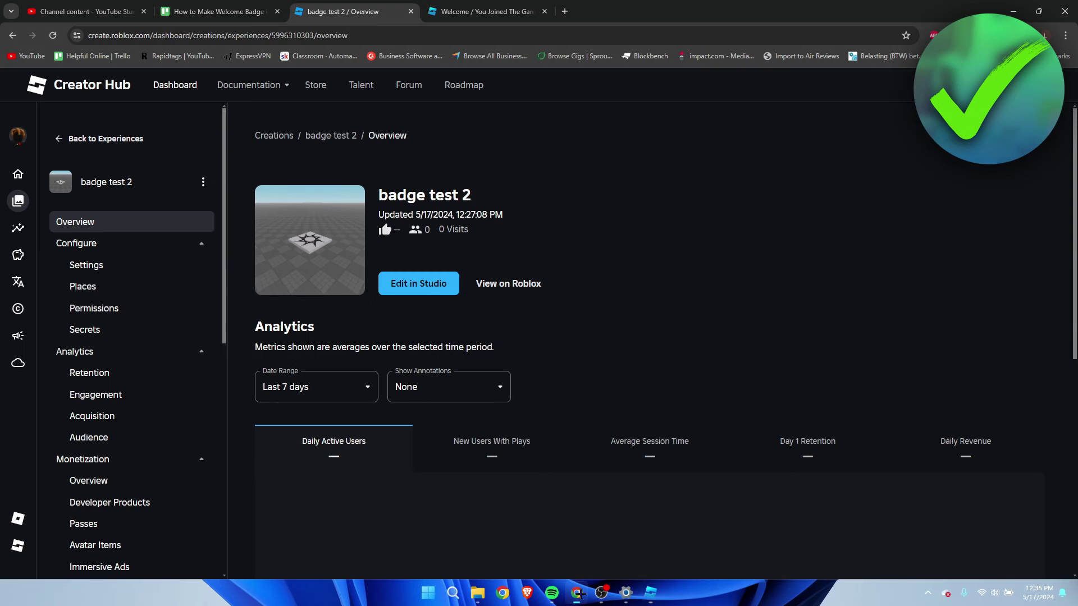
{"action": "scroll", "coordinate": [91, 330], "scroll_direction": "down", "scroll_amount": 1}
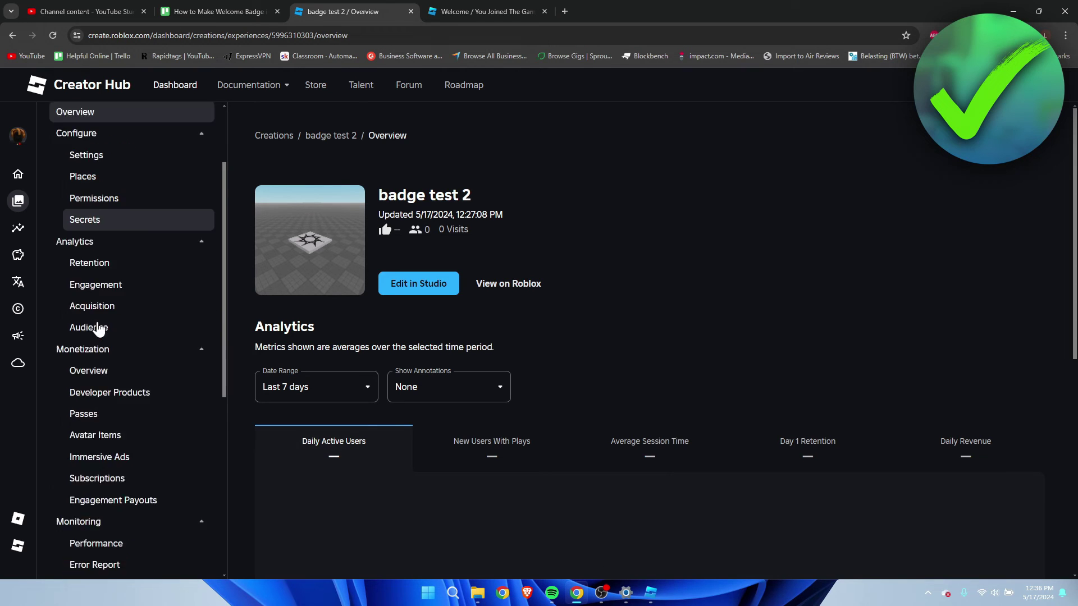
{"action": "scroll", "coordinate": [94, 329], "scroll_direction": "down", "scroll_amount": 2}
{"action": "scroll", "coordinate": [98, 330], "scroll_direction": "down", "scroll_amount": 1}
{"action": "scroll", "coordinate": [97, 329], "scroll_direction": "down", "scroll_amount": 2}
{"action": "scroll", "coordinate": [68, 334], "scroll_direction": "down", "scroll_amount": 1}
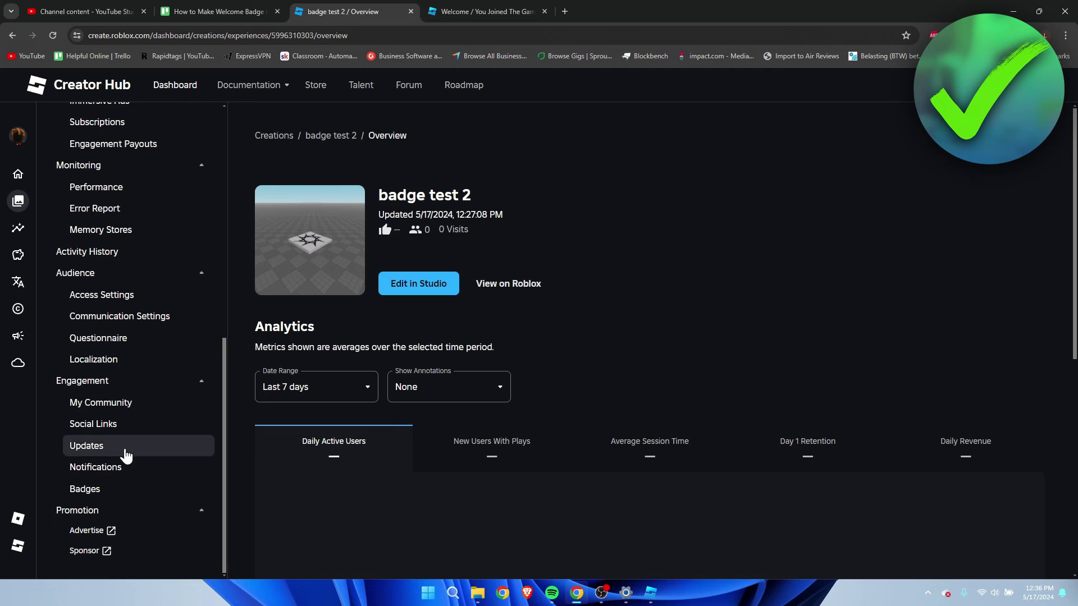
{"action": "left_click", "coordinate": [124, 496]}
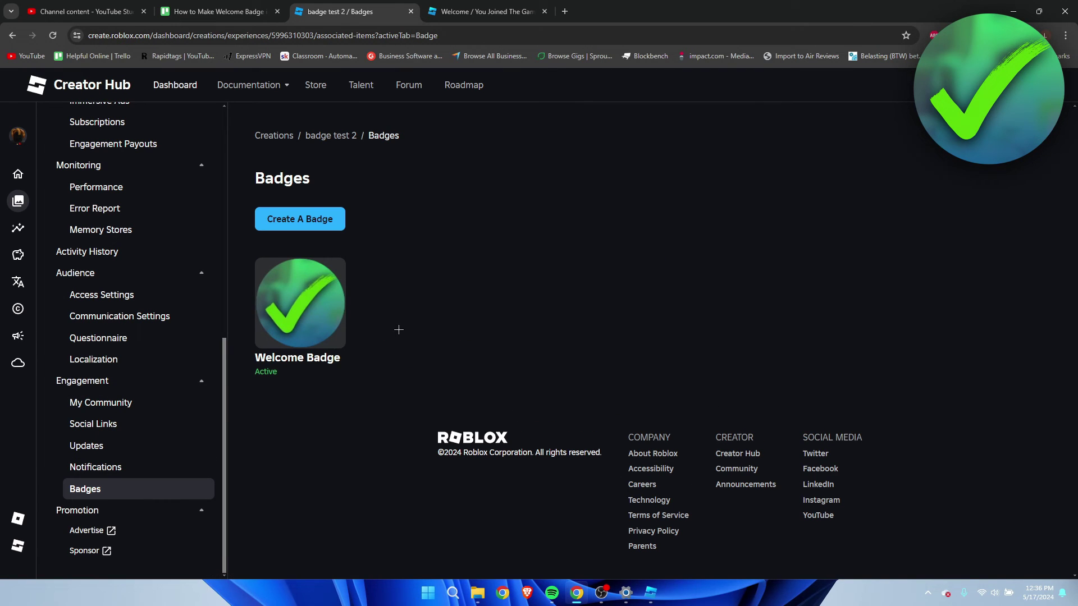
{"action": "mouse_move", "coordinate": [300, 304]}
{"action": "left_click", "coordinate": [333, 273]}
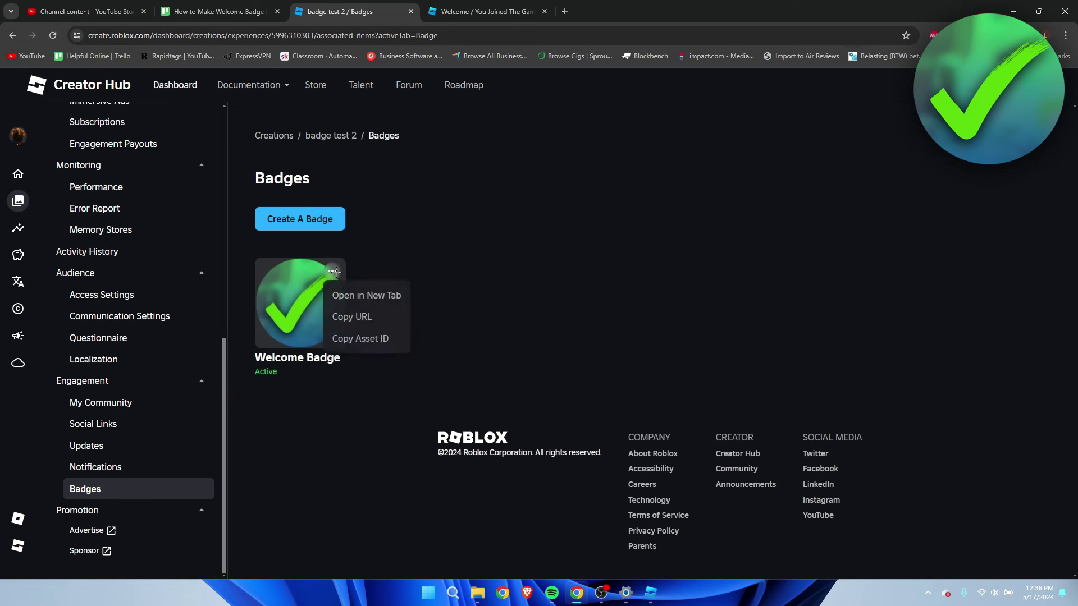
{"action": "left_click", "coordinate": [376, 341]}
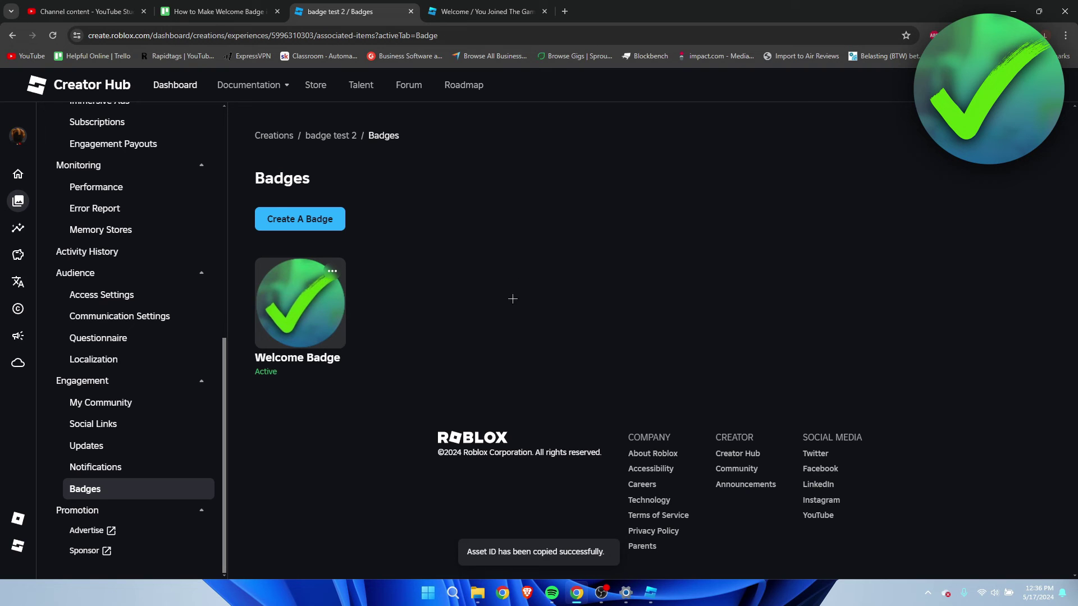
{"action": "left_click", "coordinate": [650, 592]}
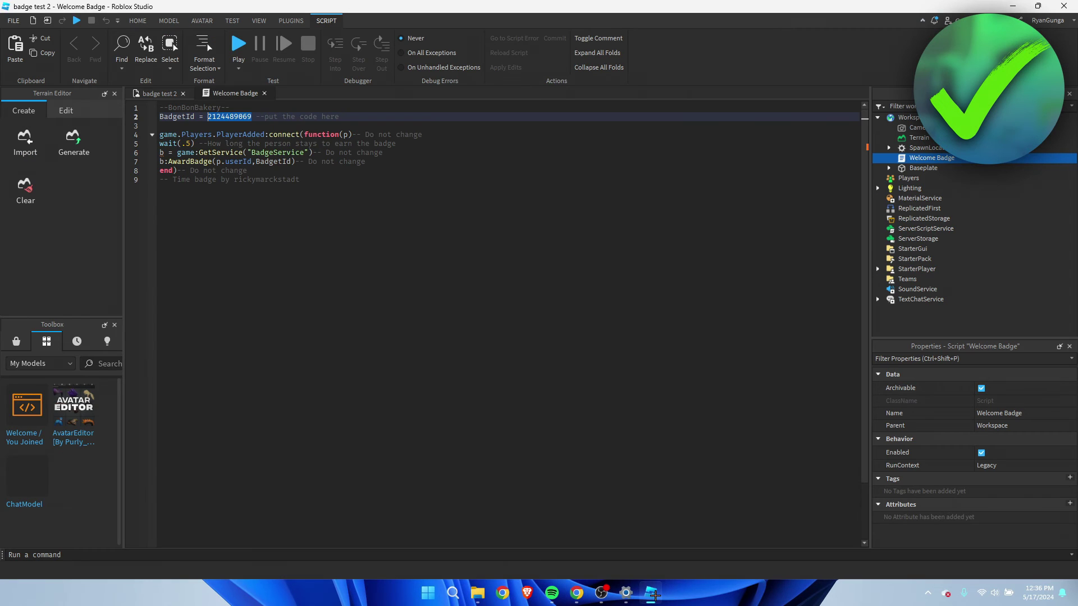
{"action": "left_click_drag", "start_coordinate": [252, 116], "coordinate": [209, 117]}
{"action": "key", "text": "ctrl+v"}
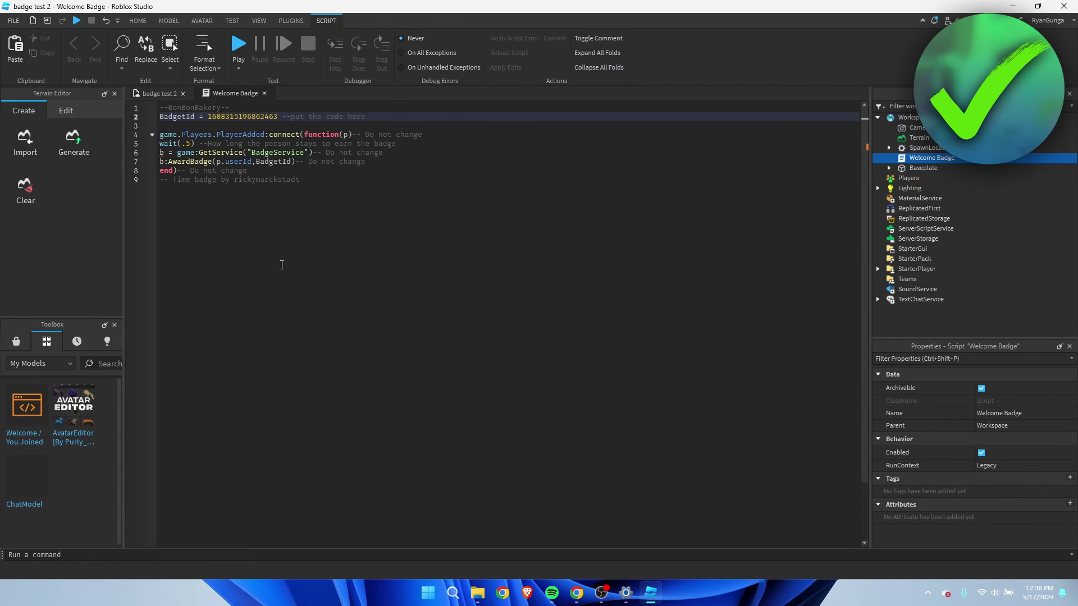
{"action": "left_click", "coordinate": [308, 260]}
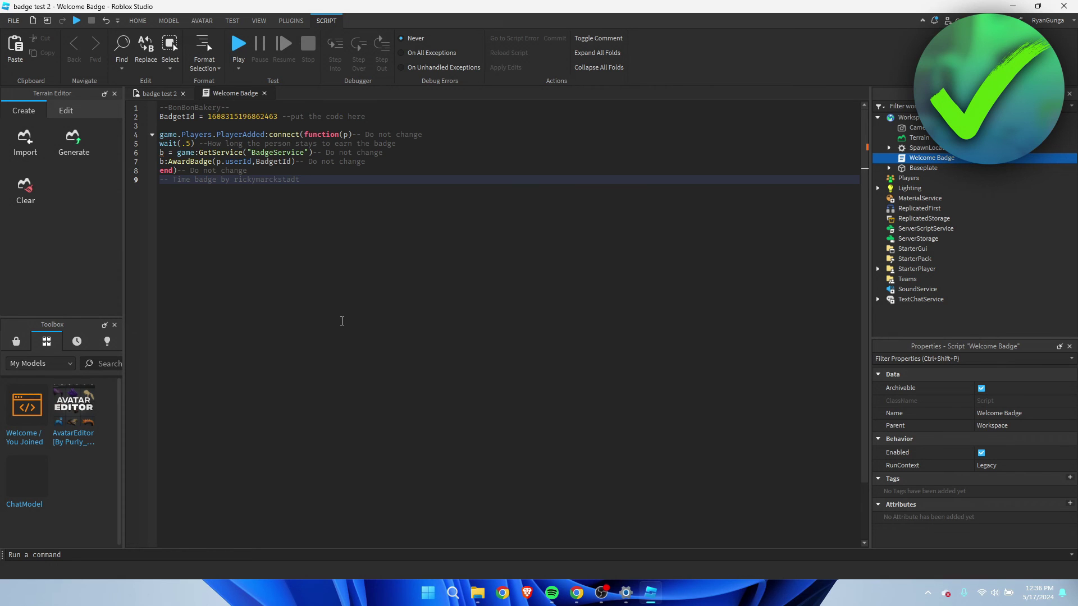
{"action": "left_click", "coordinate": [160, 94]}
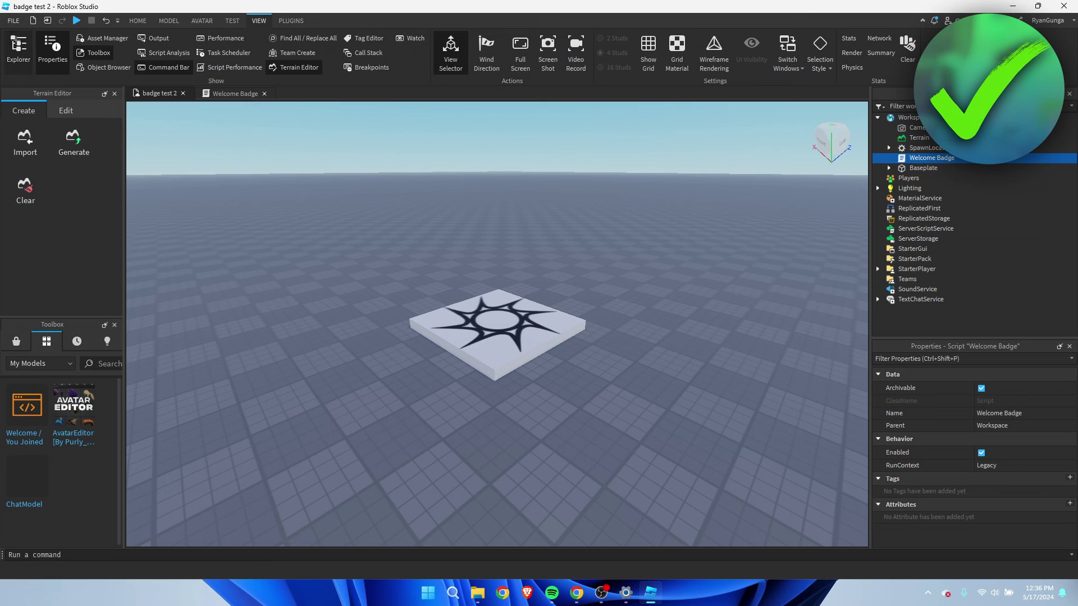
Publish badge test 2 from the FILE menu and open its public Roblox page.
{"action": "left_click", "coordinate": [13, 20]}
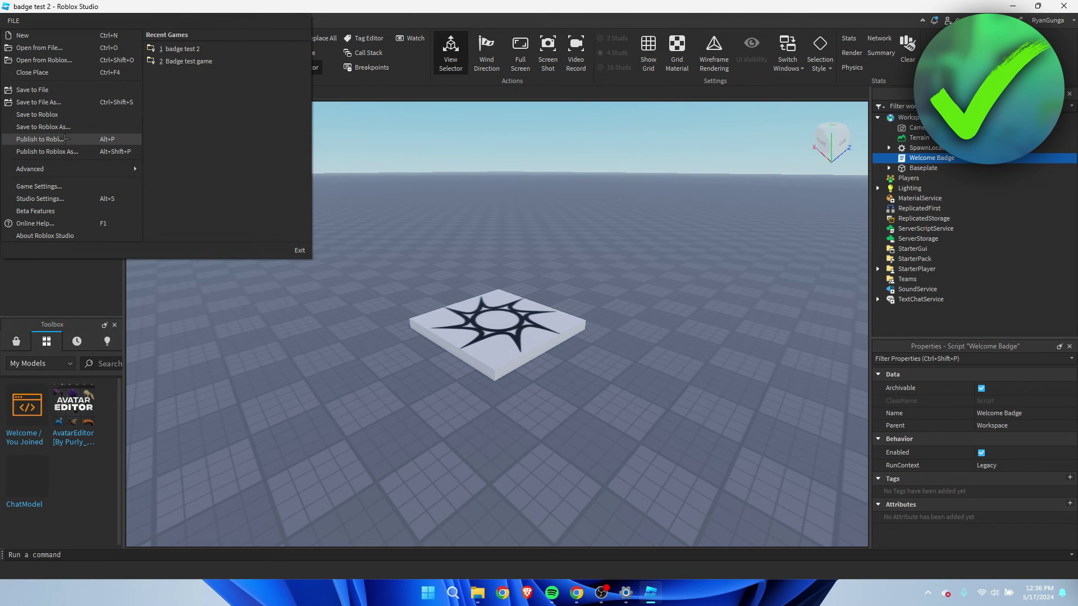
{"action": "left_click", "coordinate": [65, 139]}
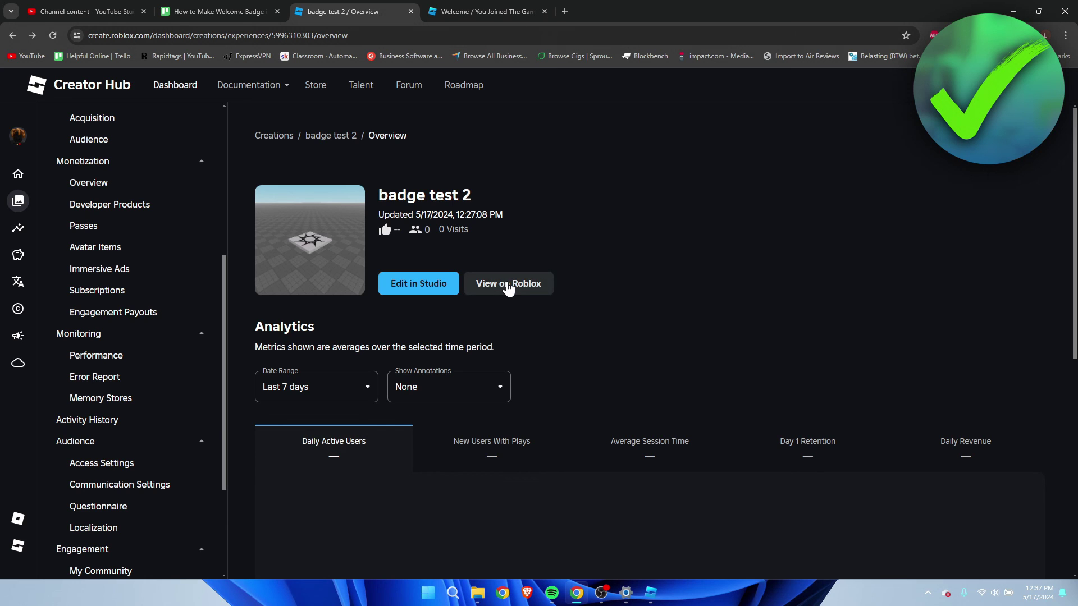
{"action": "left_click", "coordinate": [500, 286]}
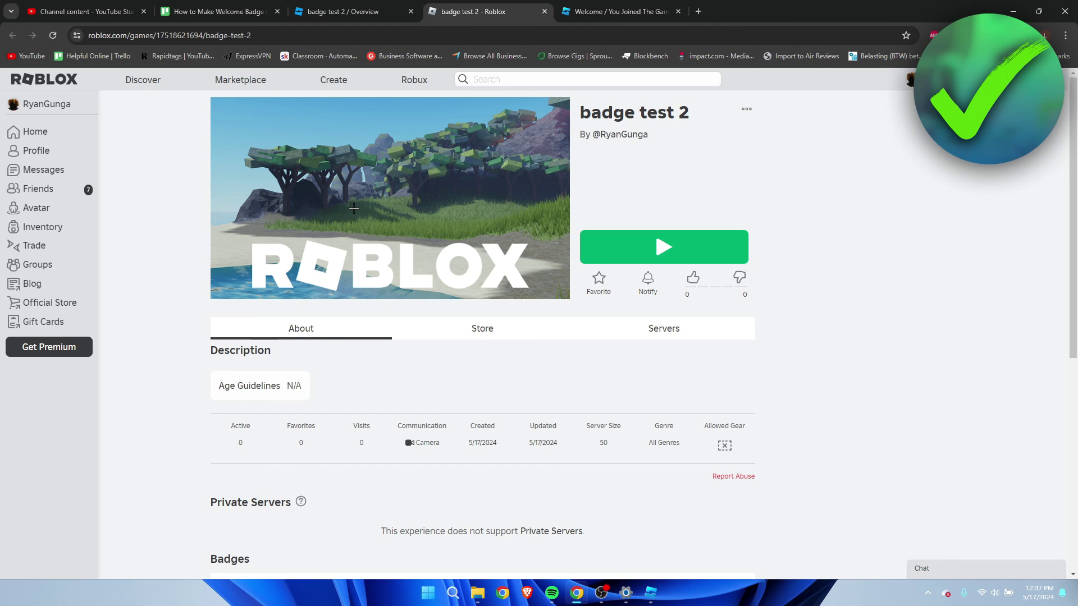
{"action": "scroll", "coordinate": [597, 260], "scroll_direction": "down", "scroll_amount": 1}
{"action": "scroll", "coordinate": [597, 260], "scroll_direction": "down", "scroll_amount": 2}
Check that Welcome Badge appears under Badges on badge test 2's Roblox page.
{"action": "left_click_drag", "start_coordinate": [207, 281], "coordinate": [323, 280]}
{"action": "left_click", "coordinate": [337, 280]}
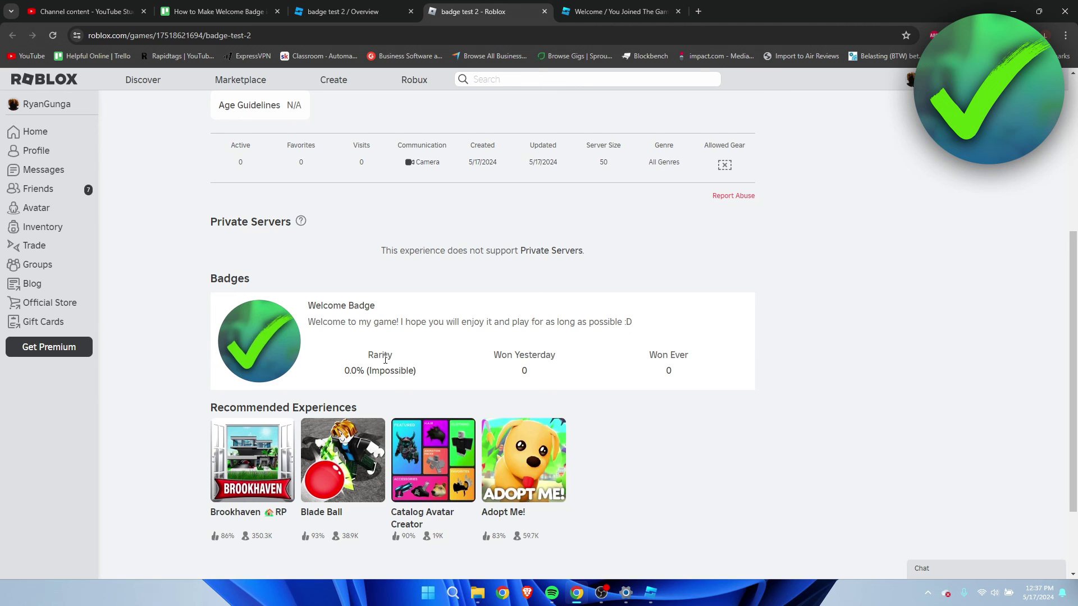
{"action": "scroll", "coordinate": [621, 385], "scroll_direction": "up", "scroll_amount": 3}
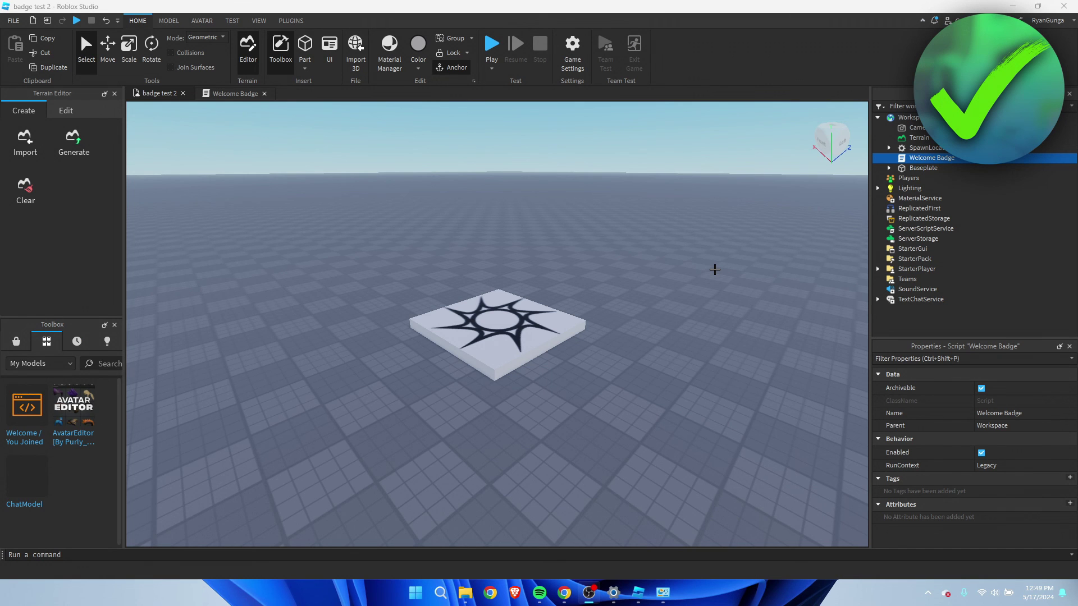